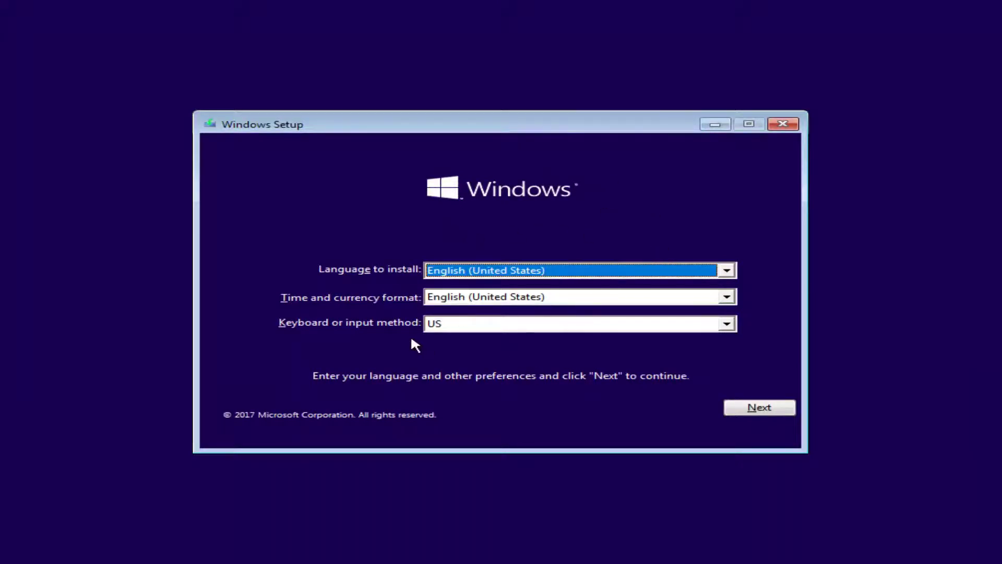
Continue past language preferences and reach the Troubleshoot recovery options toward Command Prompt
left_click(753, 409)
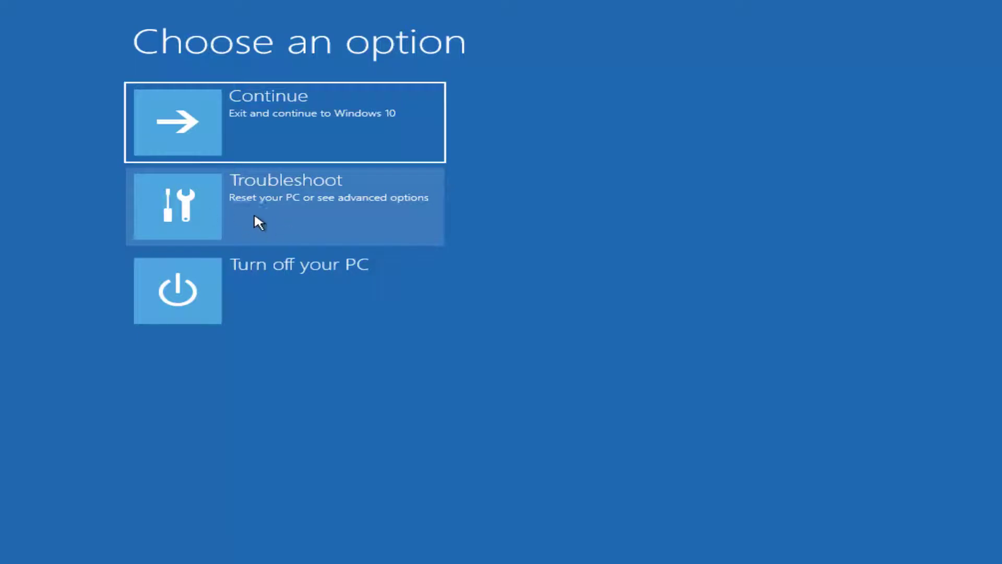
left_click(211, 217)
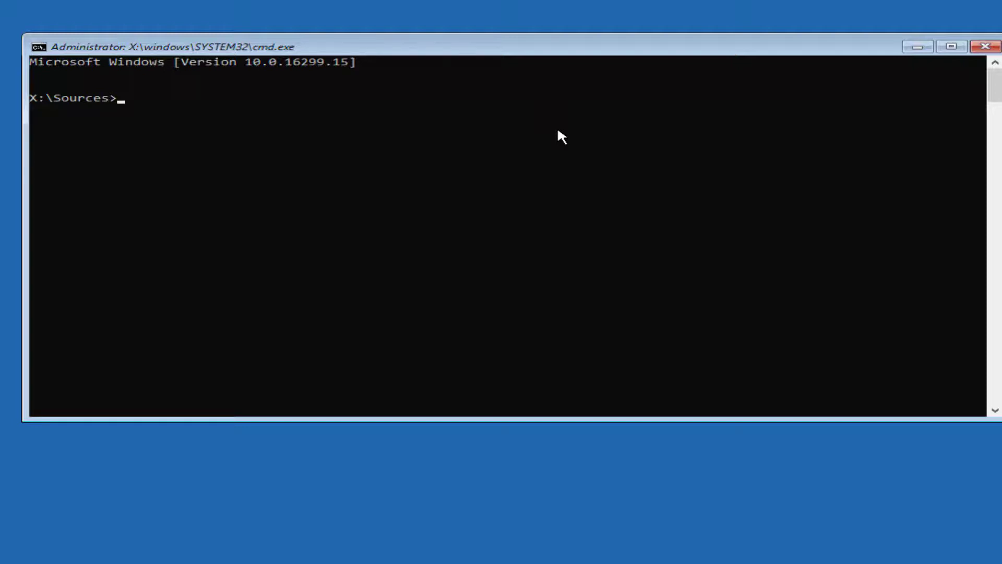
type("C")
type(":")
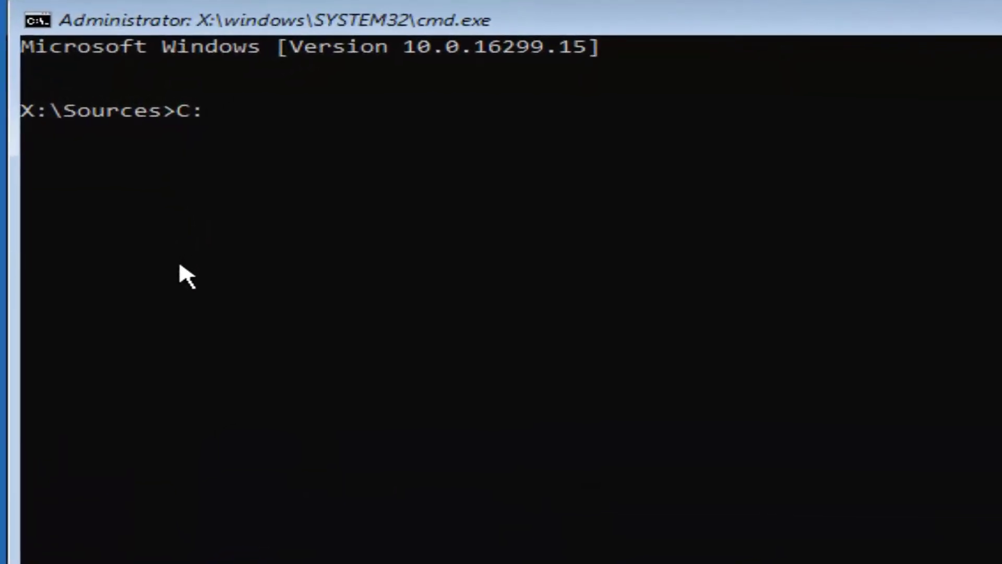
Switch to drive C: and change directory into C:\Boot
key("Return")
type("cd")
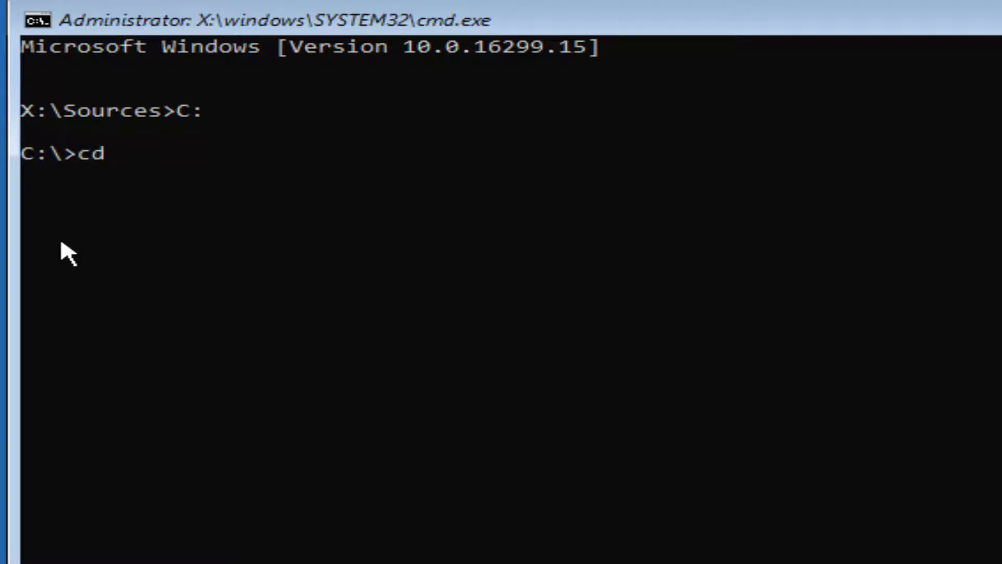
type(" boo")
type("t")
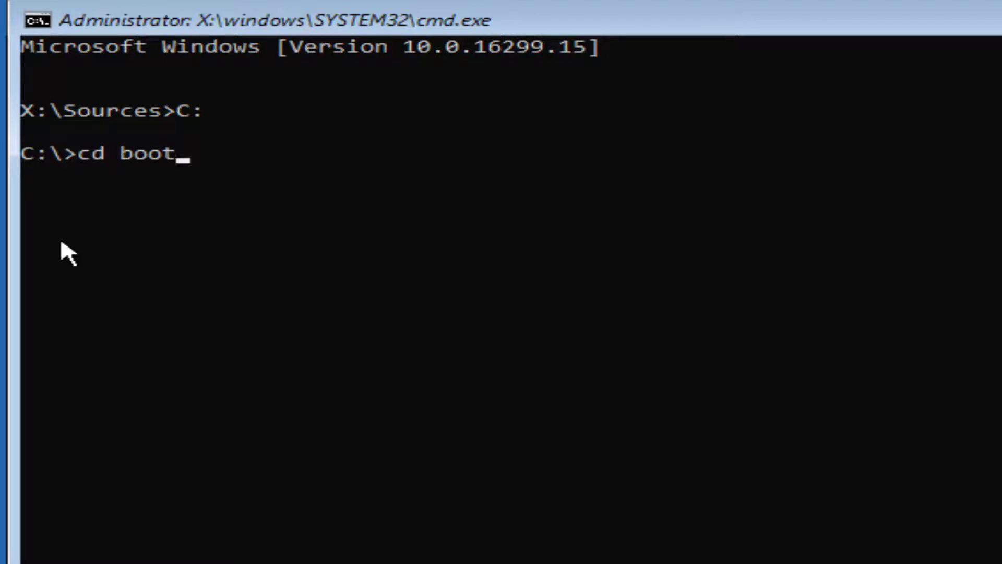
key("Return")
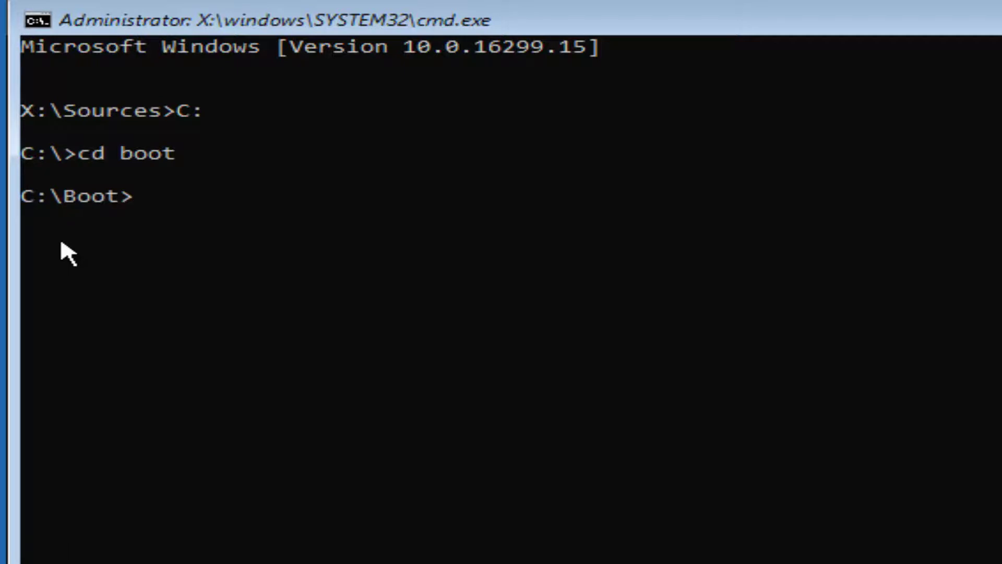
type("at")
type("tr")
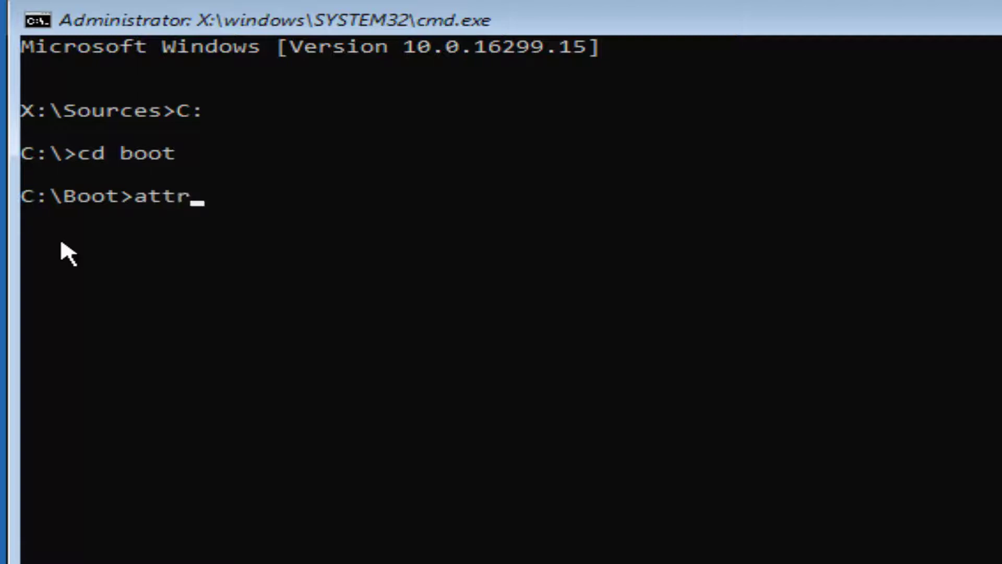
type("ib")
type(" bcd")
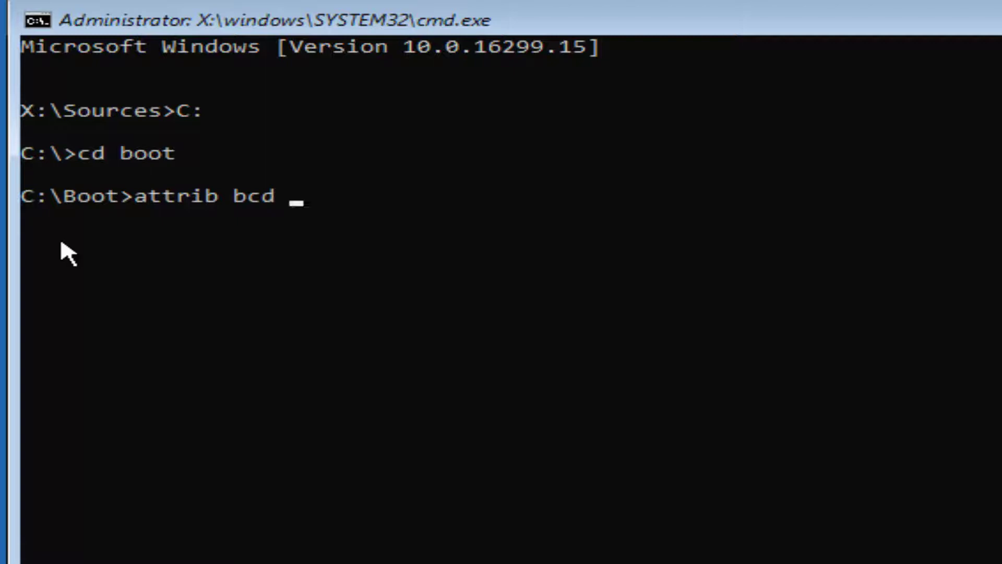
type(" -")
type("s ")
type("-")
type("h")
type(" -")
type("r")
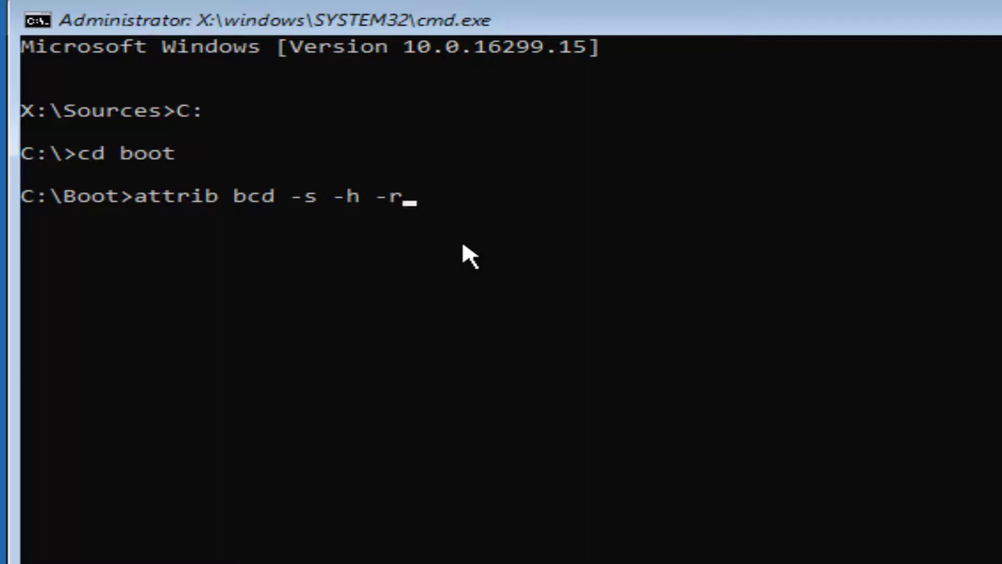
Run attrib bcd -s -h -r to clear the BCD file's attributes in C:\Boot
key("Return")
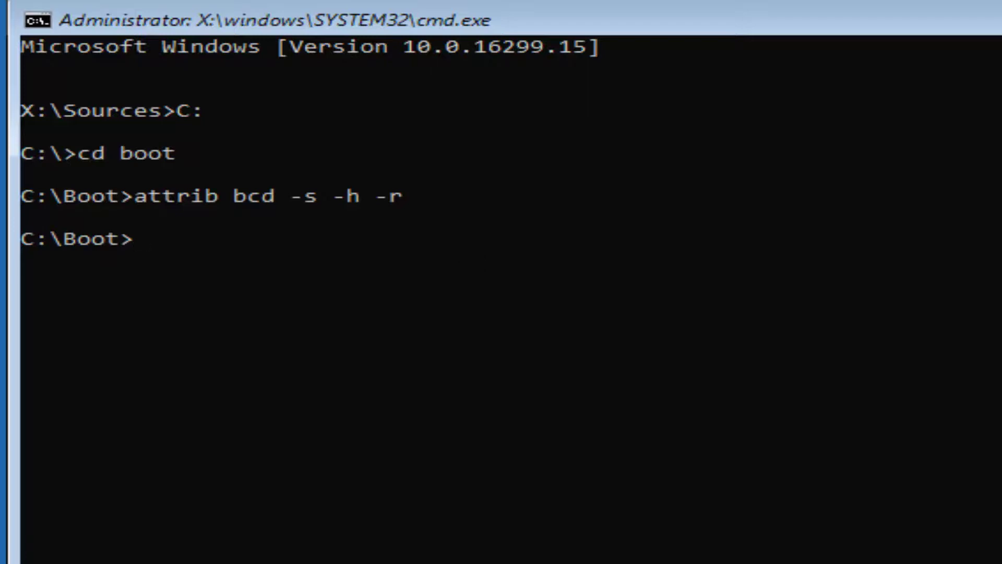
type("boot")
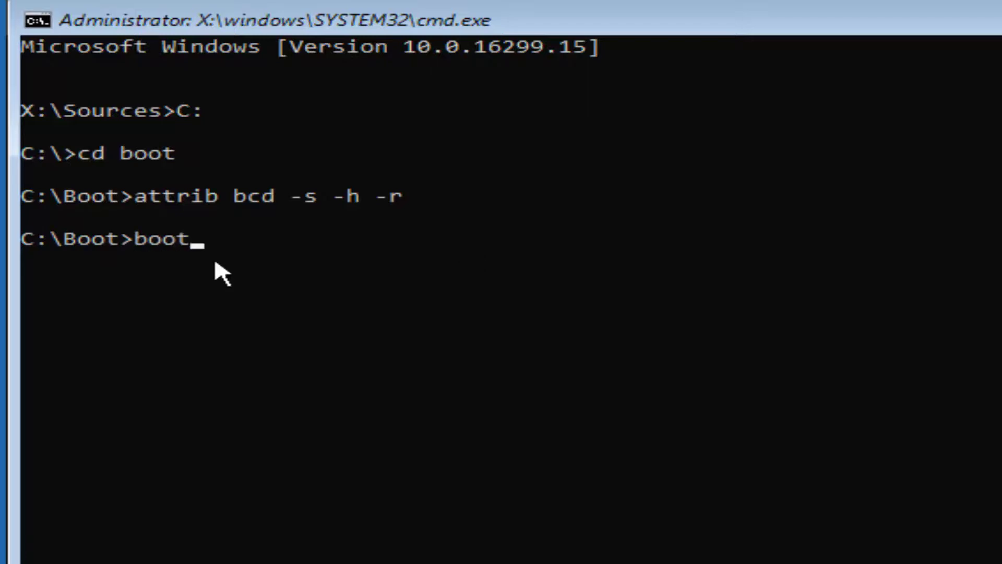
type("rec ")
type("/")
type("reb")
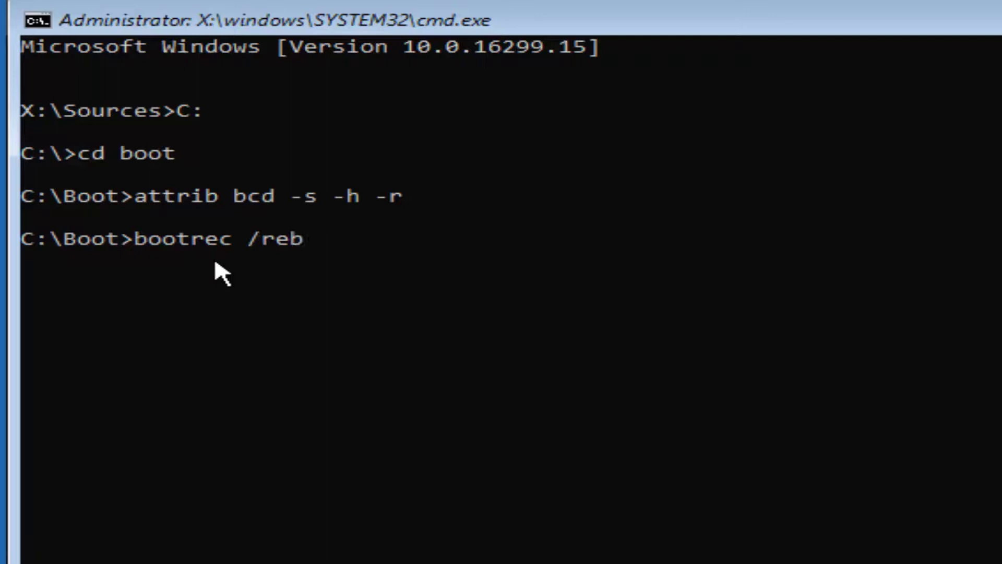
type("uild")
type("bcd")
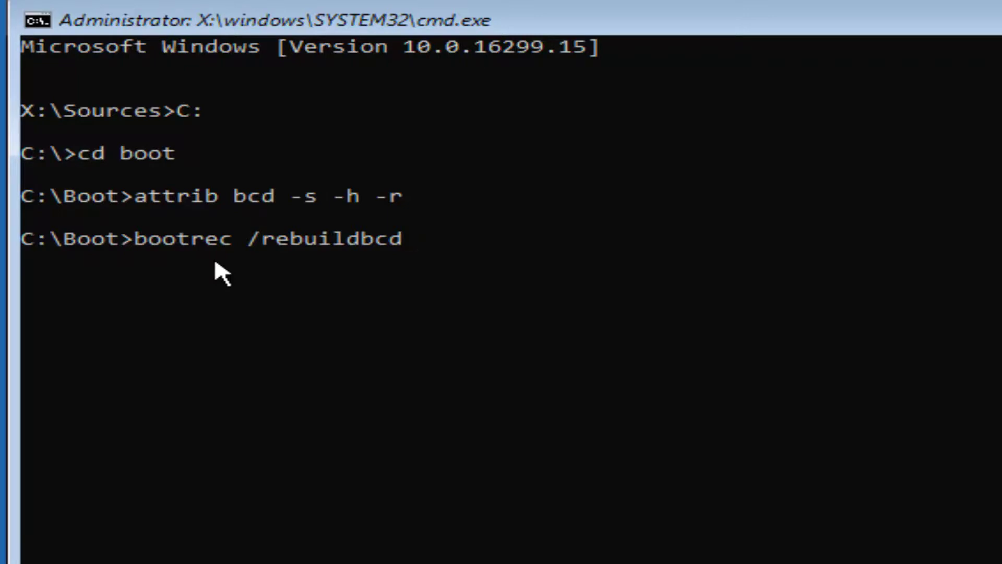
Run bootrec /rebuildbcd and let the boot configuration rebuild complete successfully
key("Return")
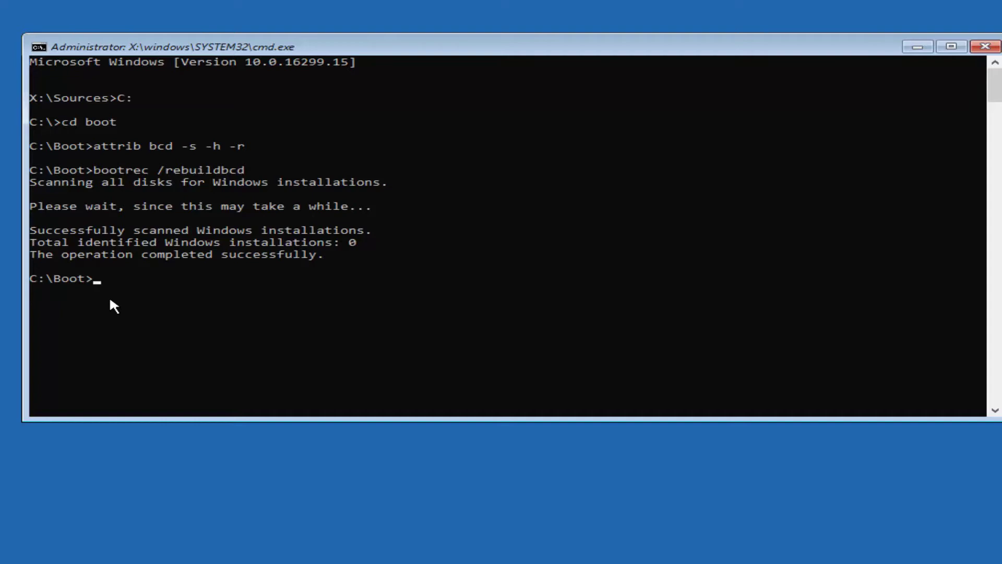
type("exit")
Exit the command line and start System Restore for Windows 10 from Advanced options
key("Return")
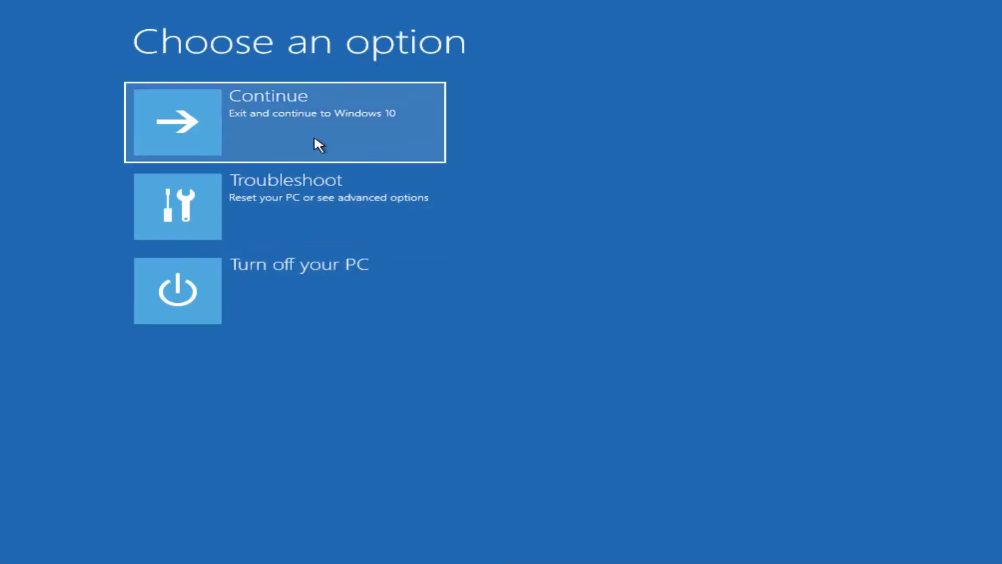
left_click(255, 202)
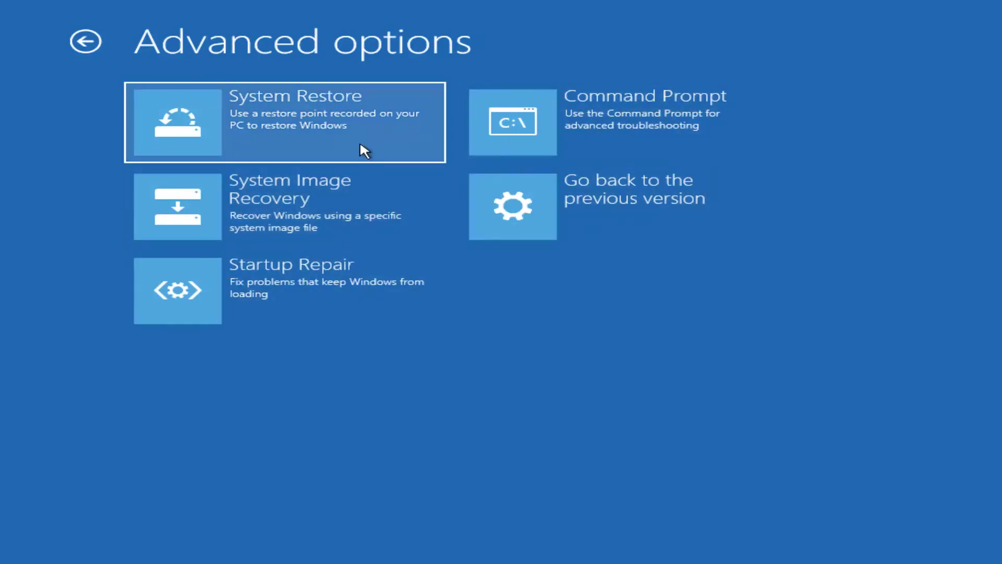
left_click(259, 123)
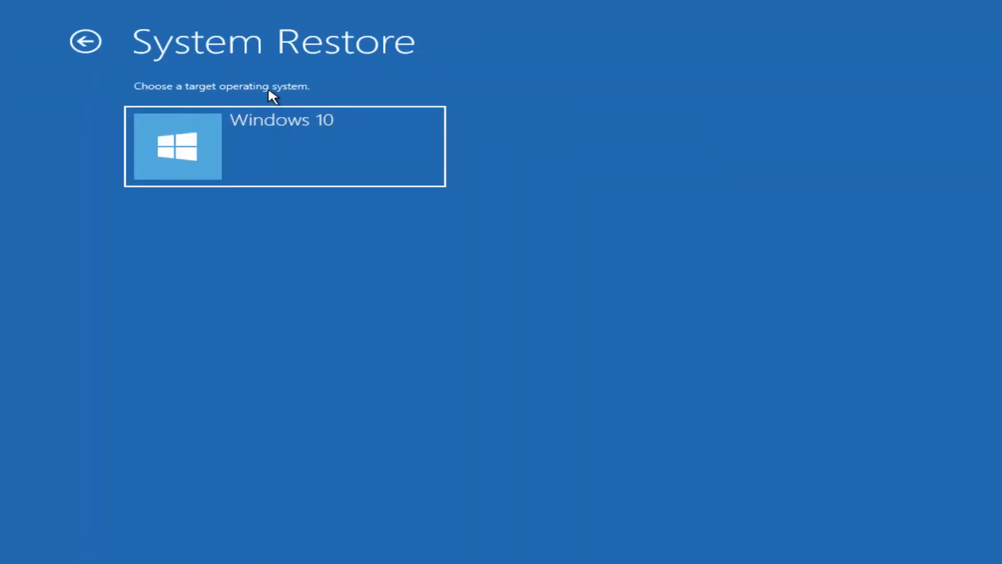
left_click(217, 165)
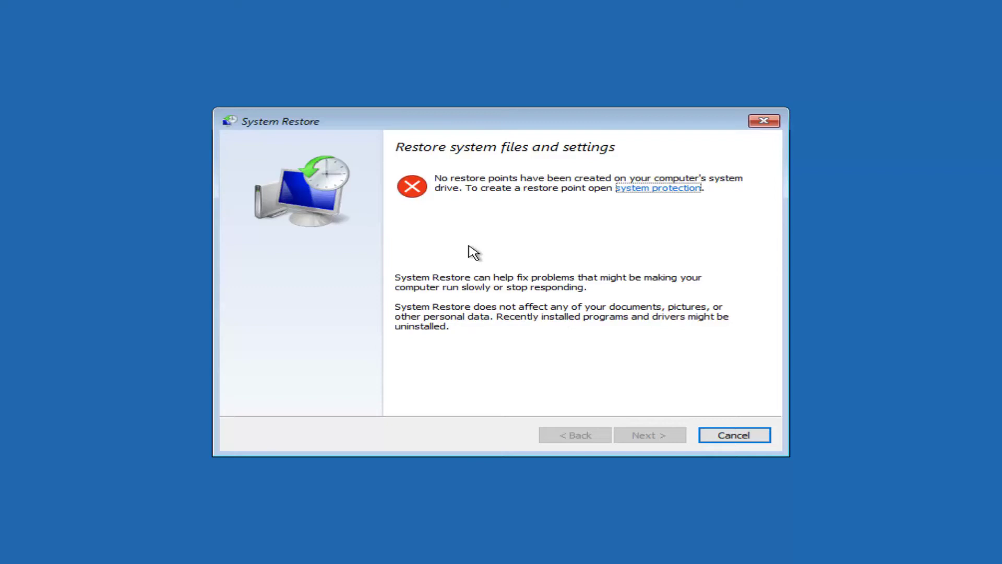
Cancel System Restore and launch Startup Repair on Windows 10 to diagnose the PC
left_click(704, 435)
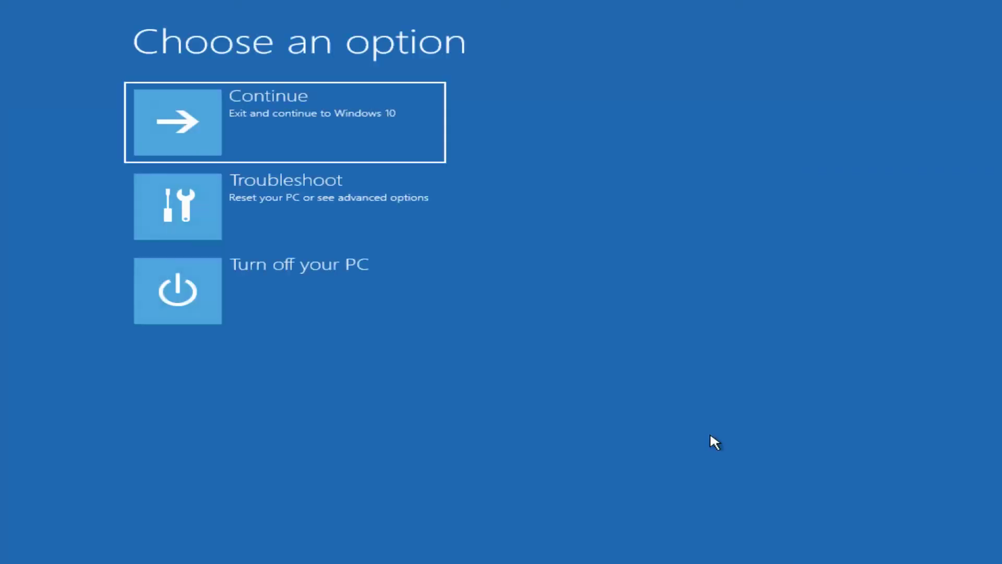
left_click(259, 208)
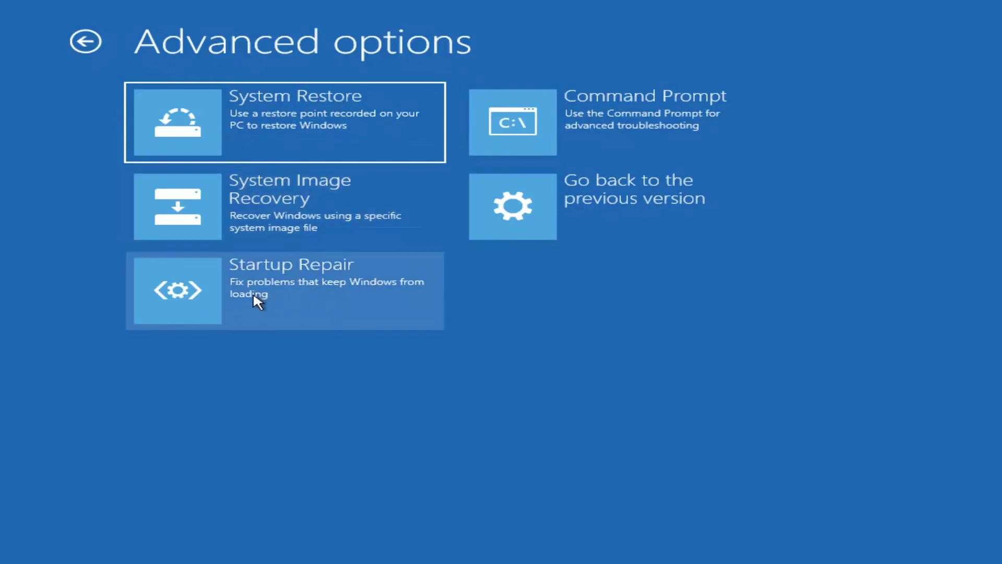
left_click(236, 294)
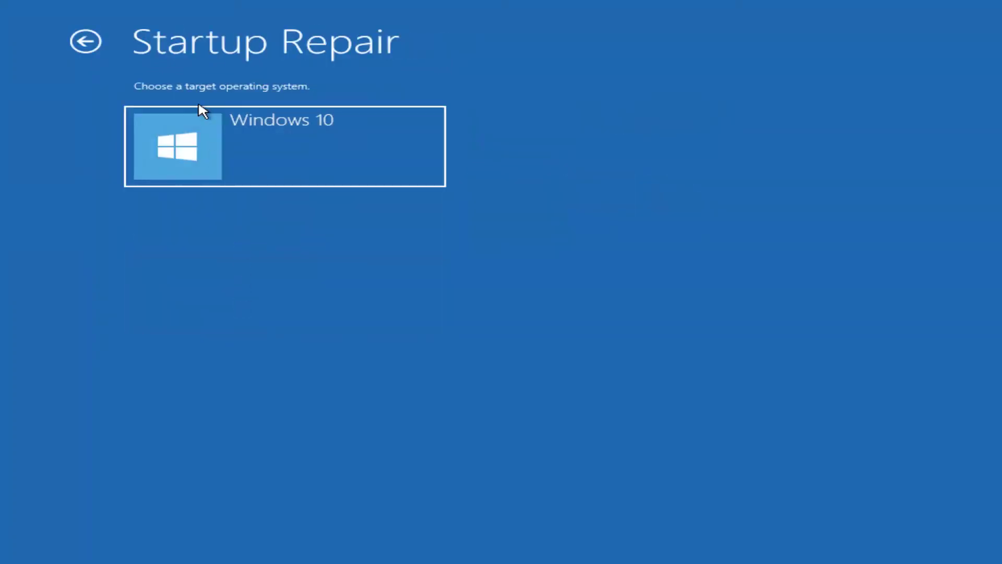
left_click(215, 149)
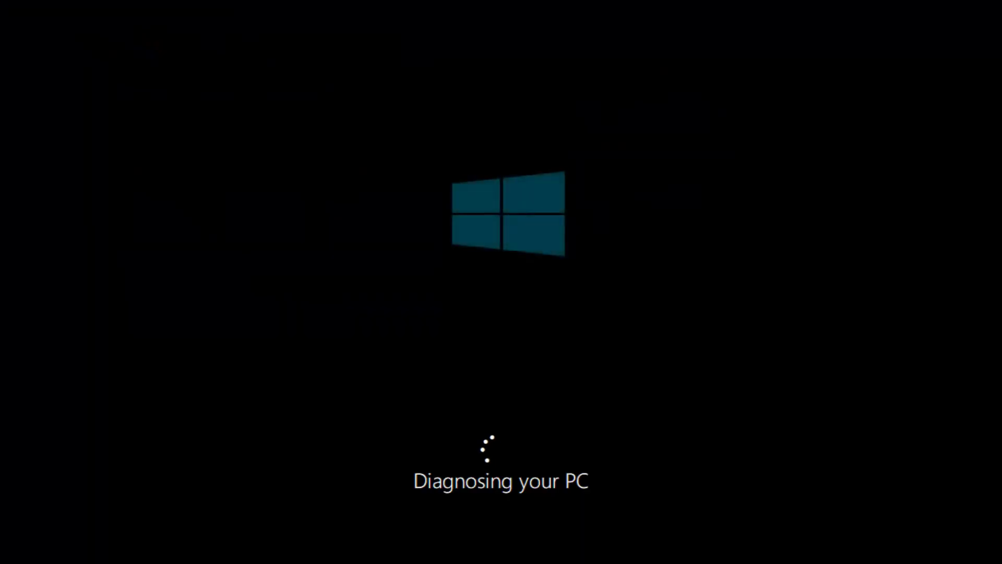